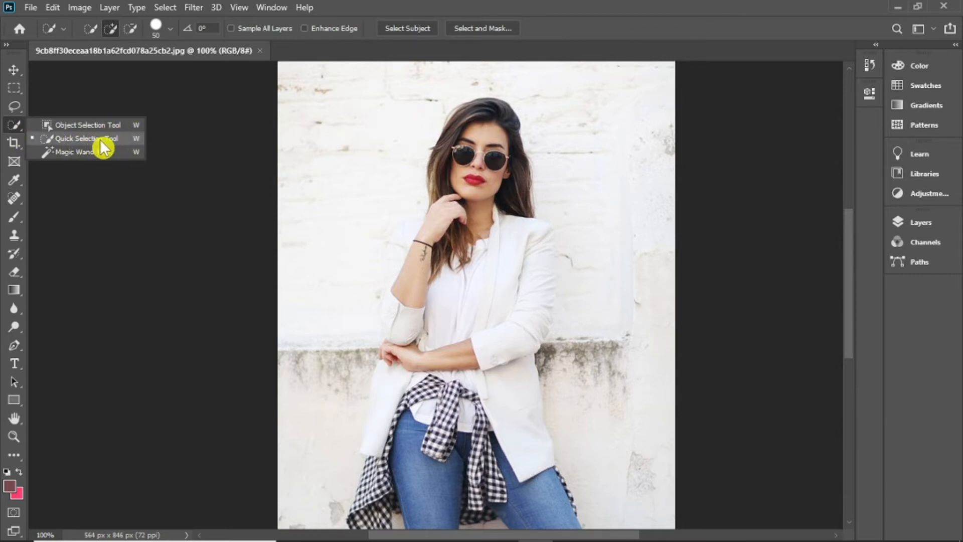
Select the woman's hair, face, arms and white jacket using the Quick Selection tool with a 50 px brush
left_click(100, 139)
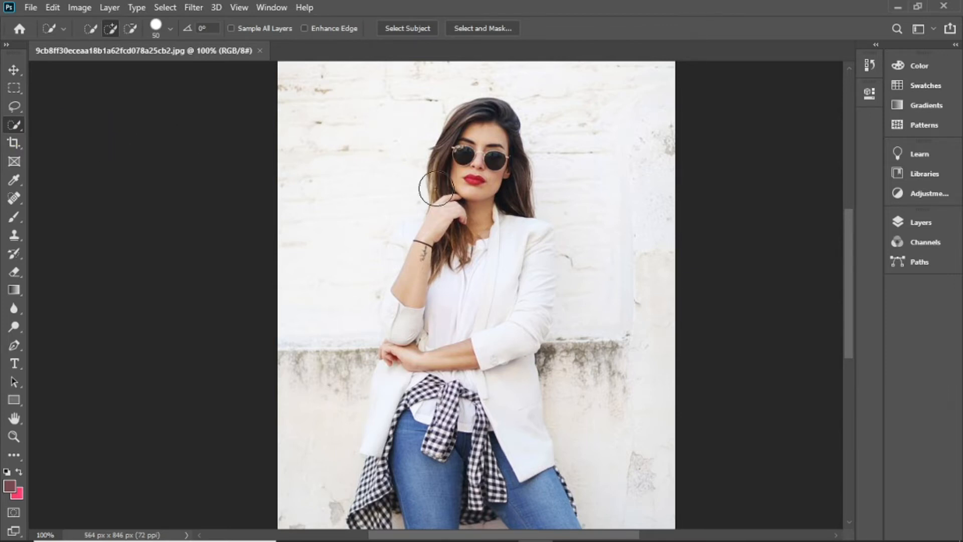
mouse_move(481, 157)
left_mouse_down()
mouse_move(479, 223)
mouse_move(474, 177)
mouse_move(457, 171)
left_mouse_up()
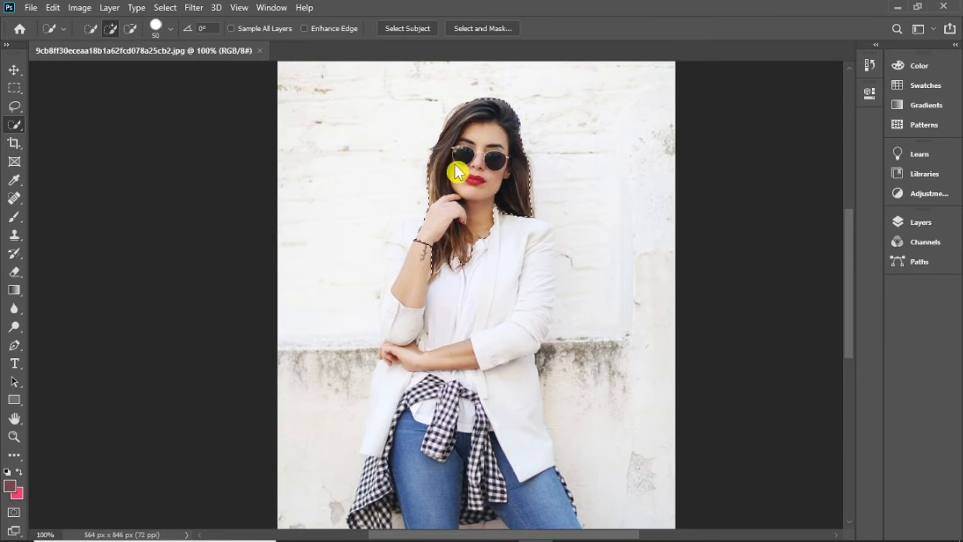
left_click(509, 268)
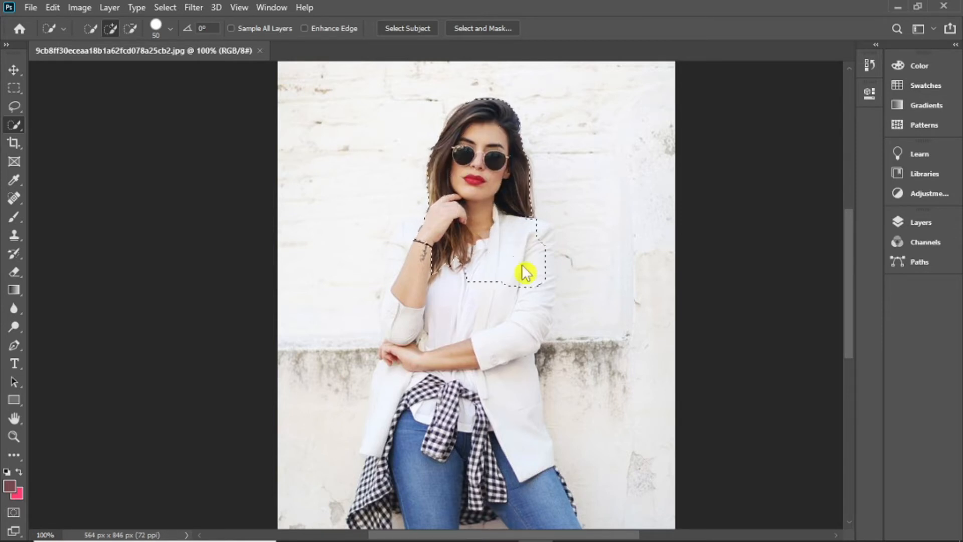
mouse_move(535, 253)
left_mouse_down()
mouse_move(535, 278)
mouse_move(539, 247)
left_mouse_up()
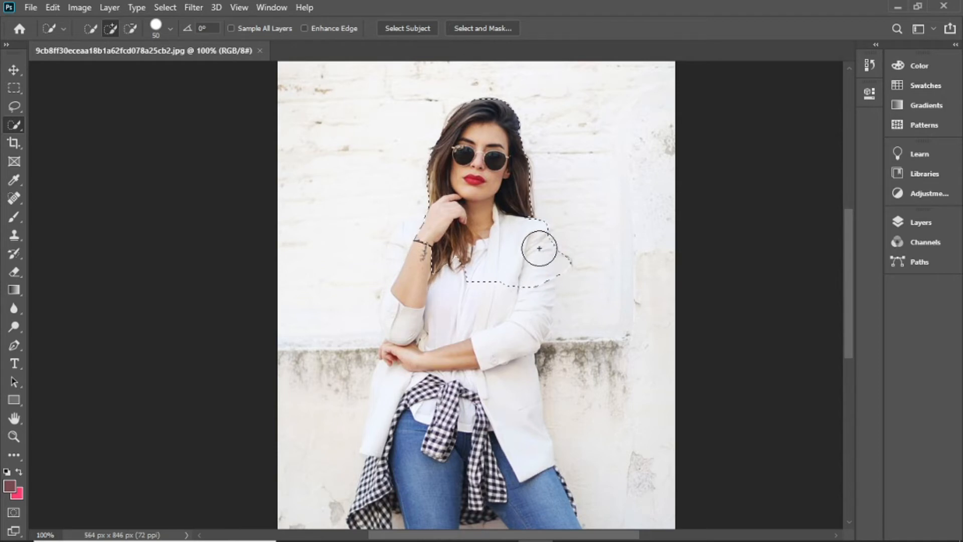
mouse_move(524, 290)
left_mouse_down()
mouse_move(496, 366)
mouse_move(495, 299)
mouse_move(423, 275)
mouse_move(408, 318)
mouse_move(416, 327)
mouse_move(401, 311)
mouse_move(406, 321)
left_mouse_up()
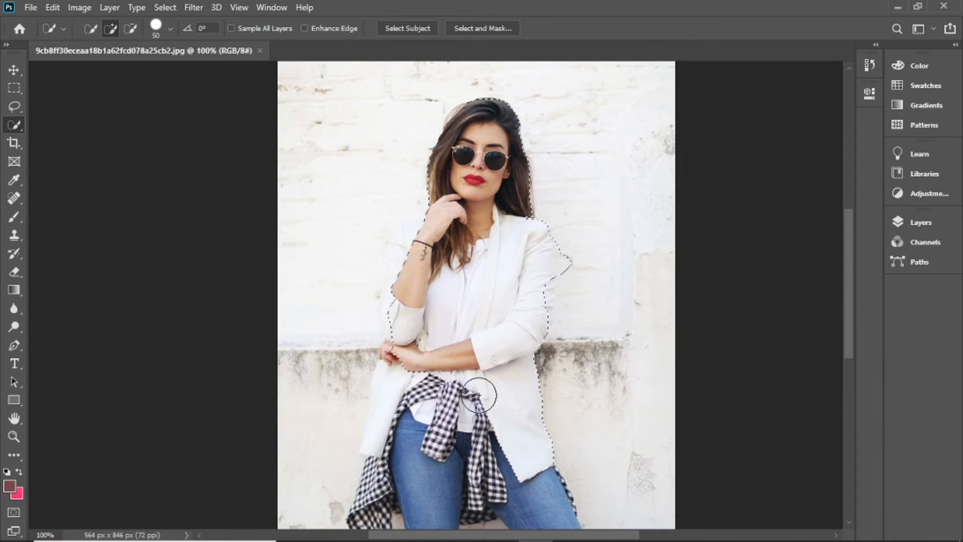
Extend the selection over the jeans and the checked shirt around the waist using a 35 px brush
left_click_drag(851, 308, 850, 365)
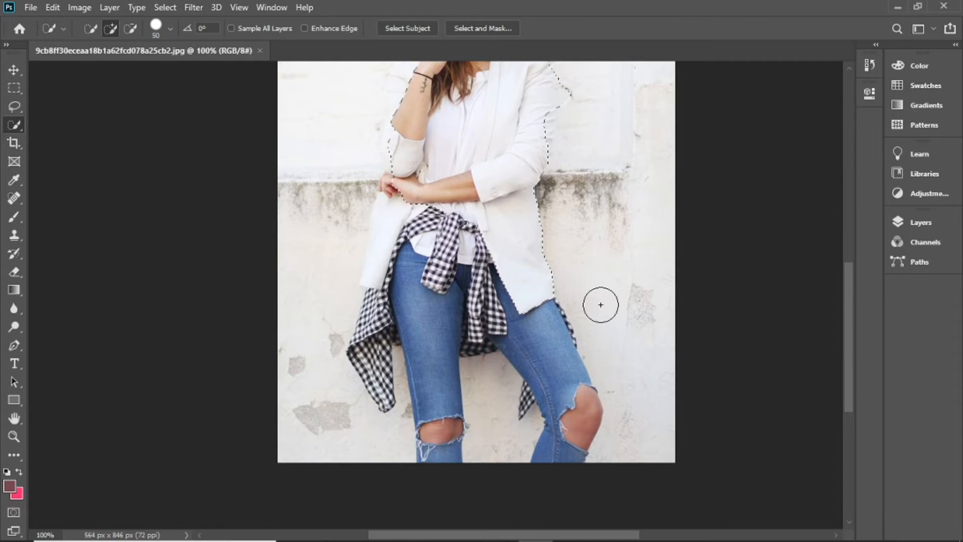
key("bracketleft")
key("bracketleft")
key("bracketleft")
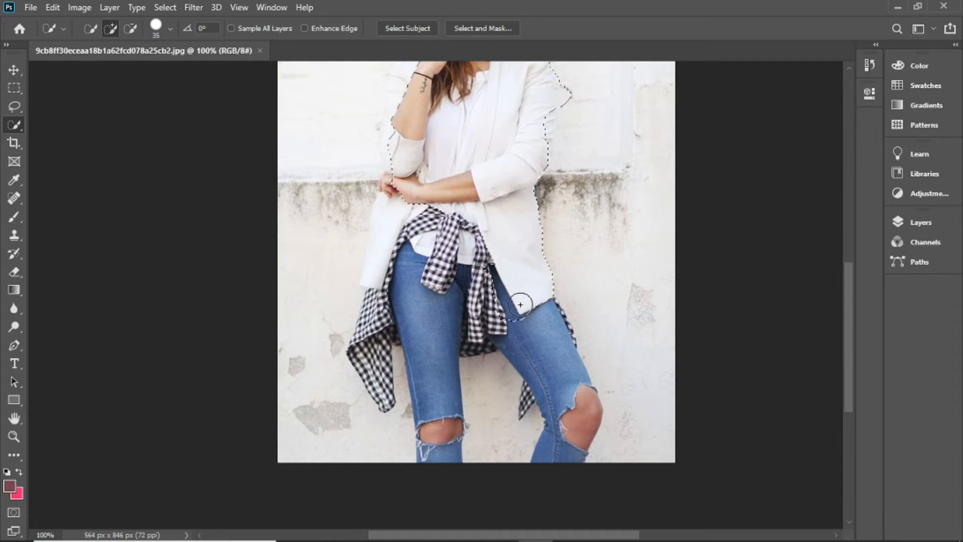
left_click_drag(533, 332, 546, 345)
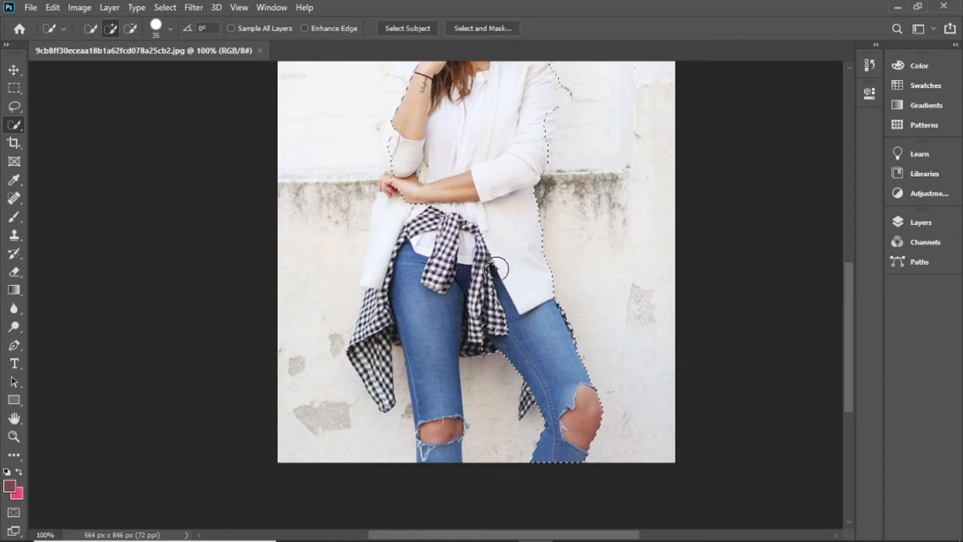
mouse_move(411, 221)
left_mouse_down()
mouse_move(393, 217)
mouse_move(372, 325)
left_mouse_up()
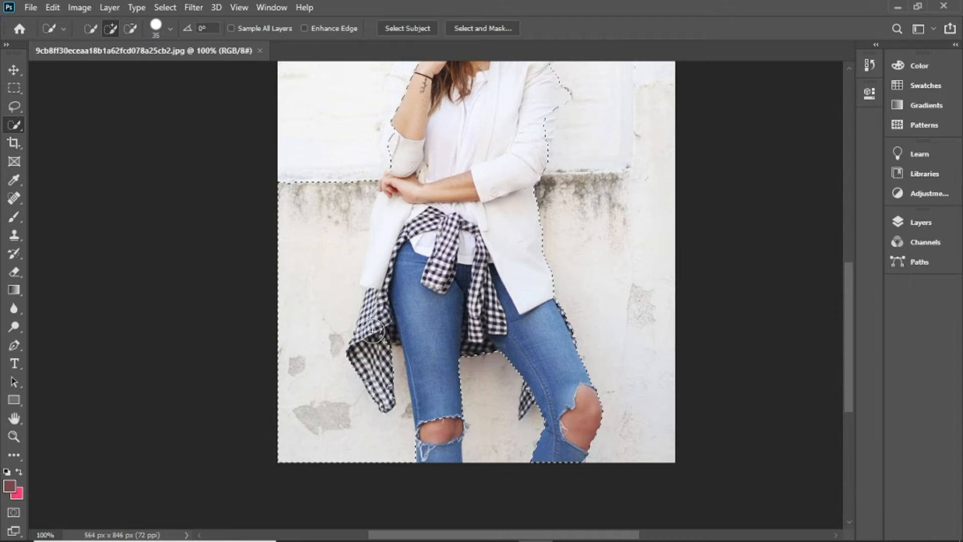
Subtract the stray wall areas beside the legs, jacket sleeve and hair from the selection
key("alt")
left_click_drag(303, 189, 299, 331)
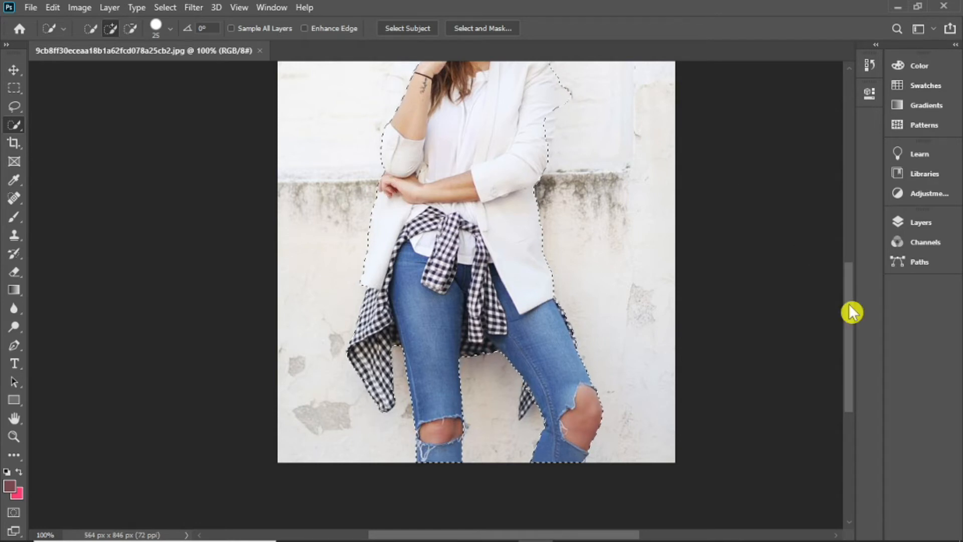
left_click_drag(852, 309, 851, 273)
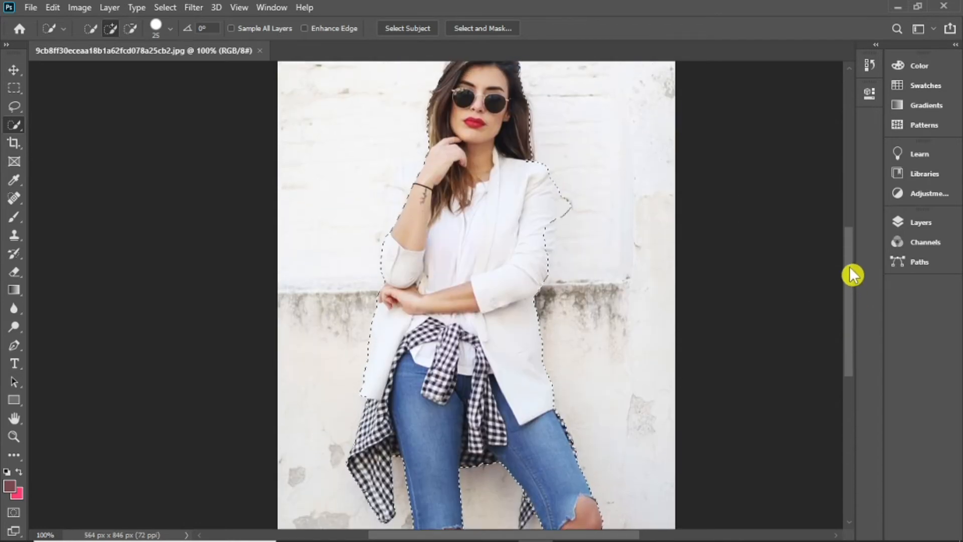
left_click(568, 208, "alt")
left_click_drag(566, 194, 557, 226)
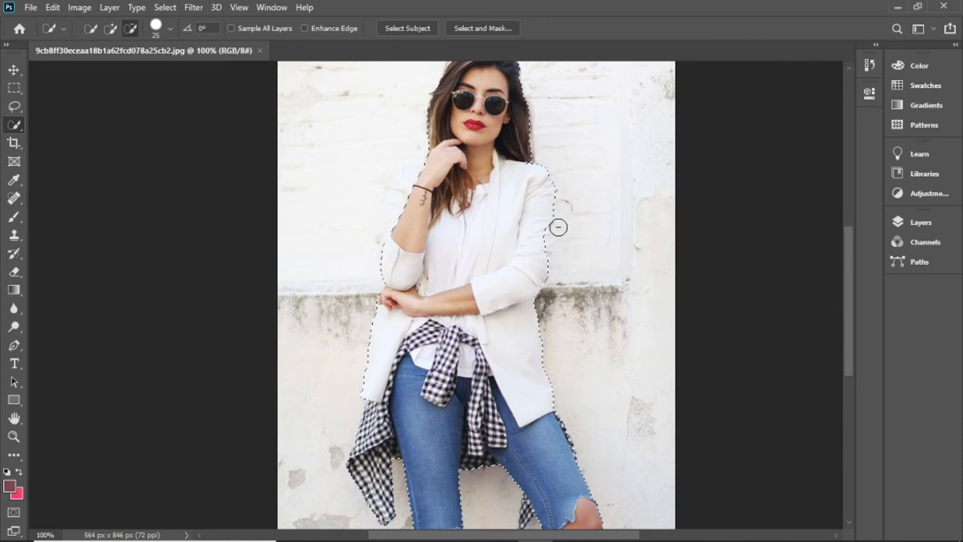
left_click(563, 185)
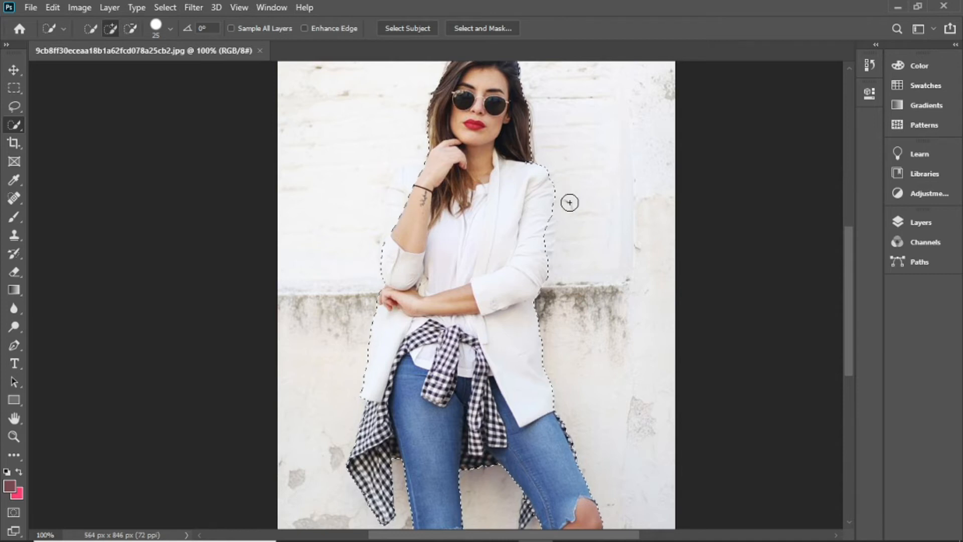
left_click_drag(851, 316, 846, 296)
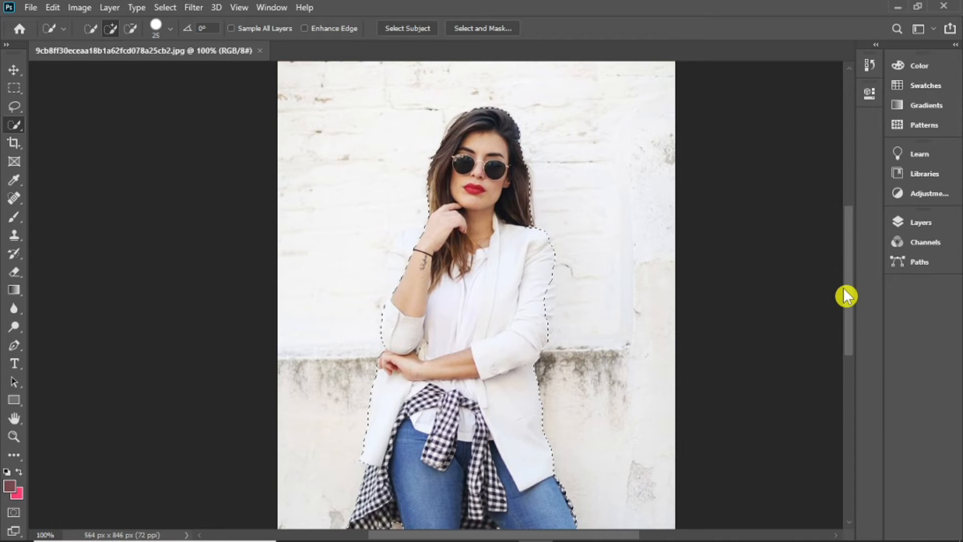
left_click(438, 122, "alt")
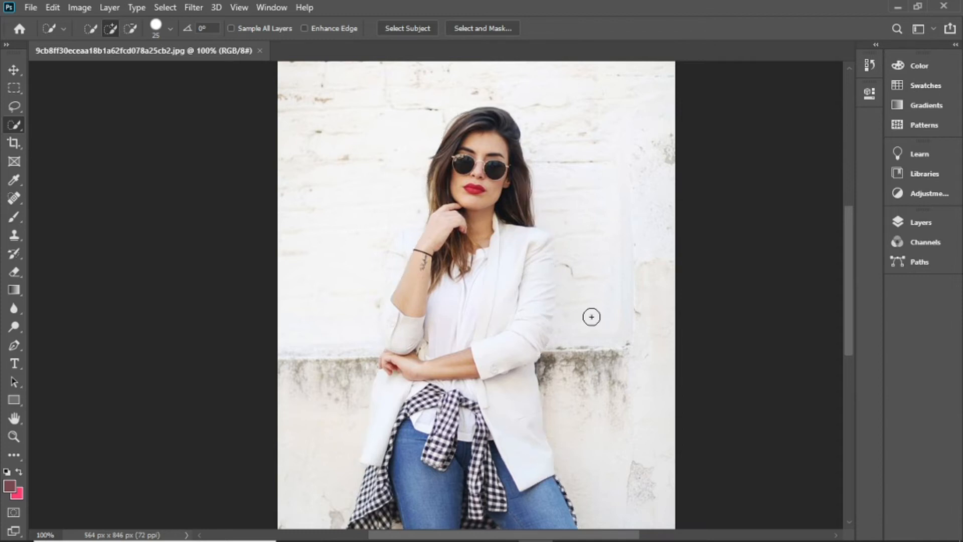
Select the woman automatically with the Subject selection command
left_click(188, 51)
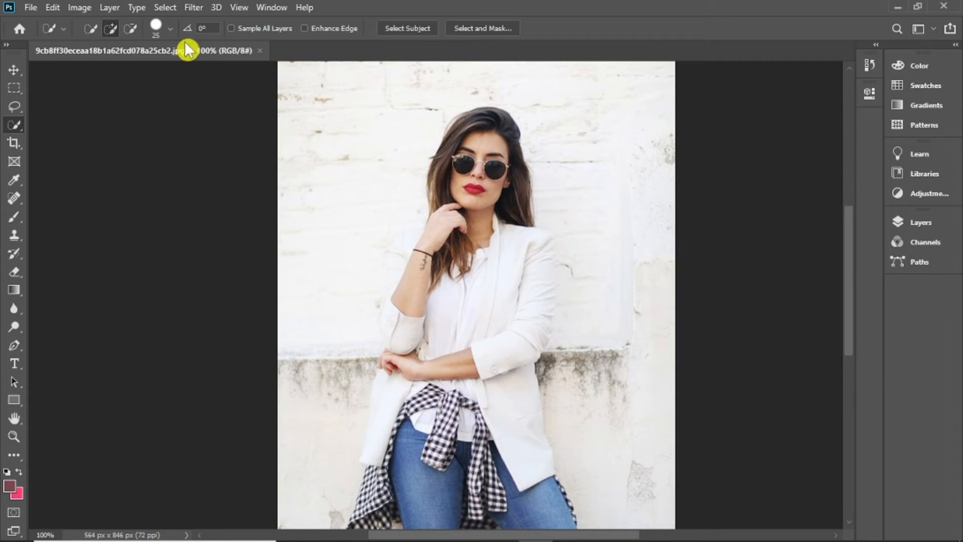
left_click(166, 8)
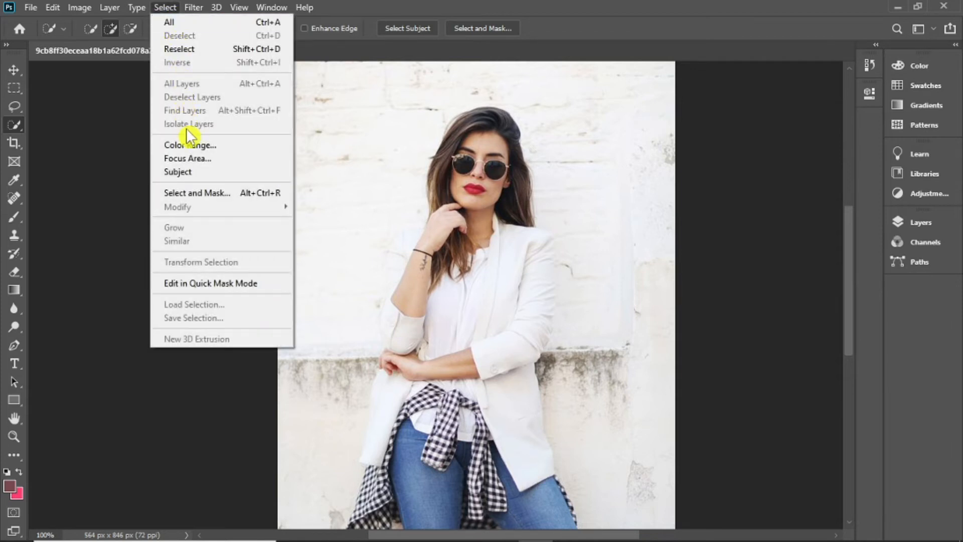
left_click(205, 178)
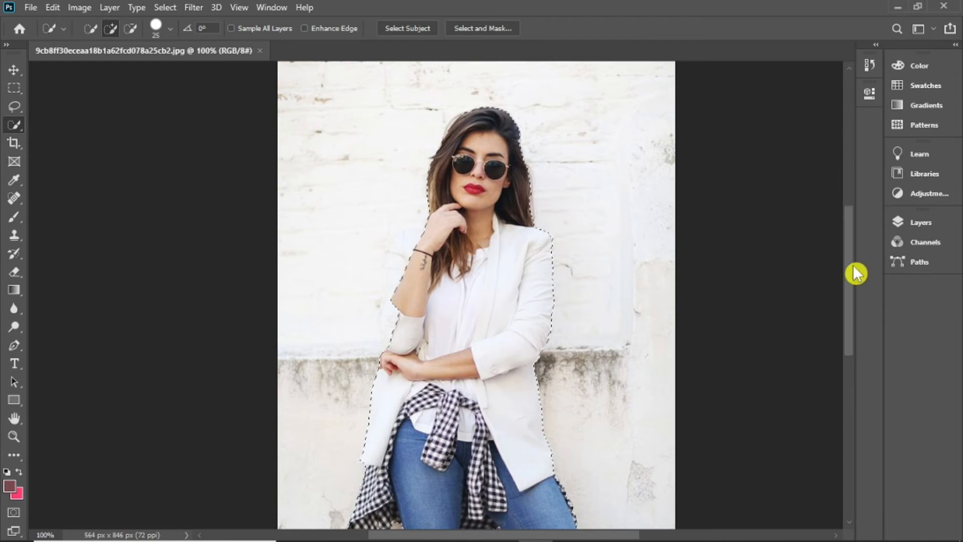
Reduce the Quick Selection brush to 10 px for refining the checked shirt's edges, and fit the whole photo in view
left_click_drag(849, 268, 850, 324)
key("bracketleft")
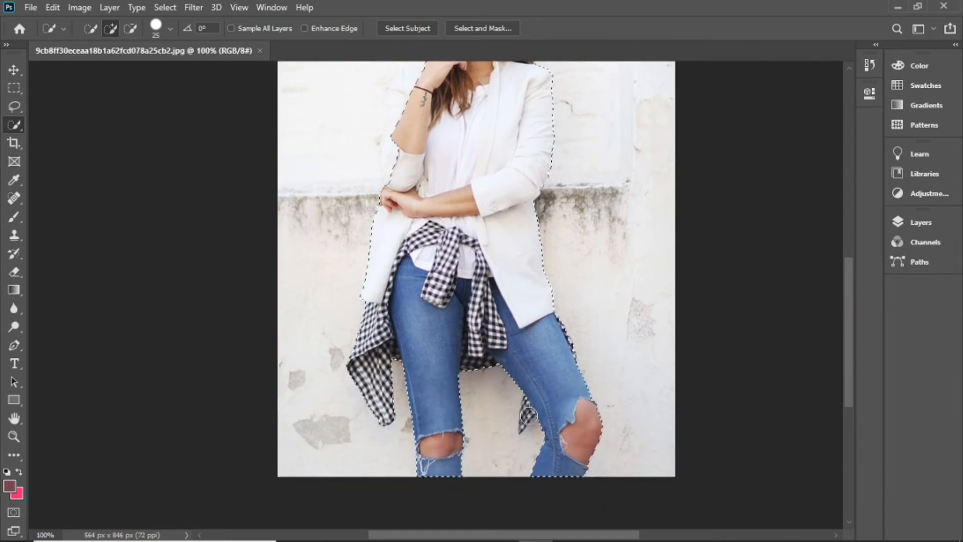
key("bracketleft")
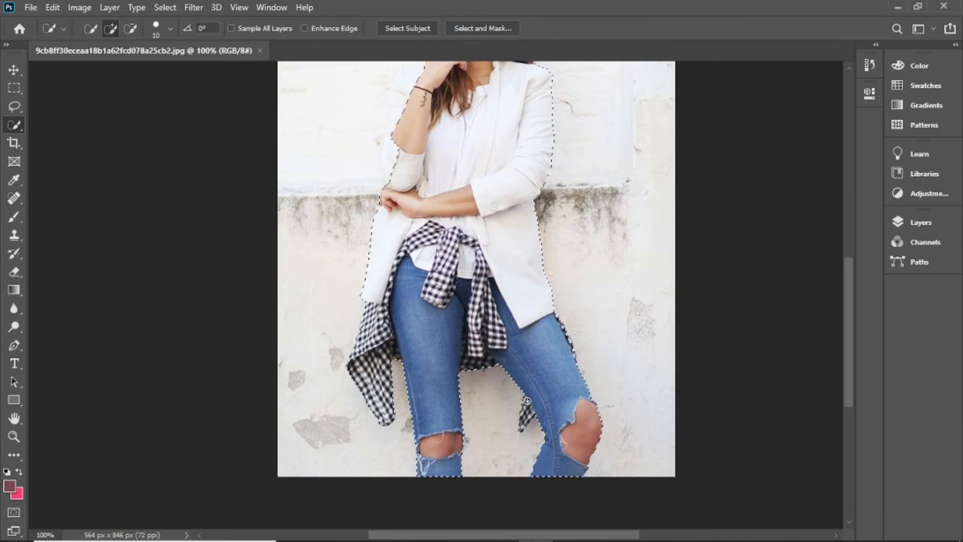
key("z")
left_click(568, 343, "alt")
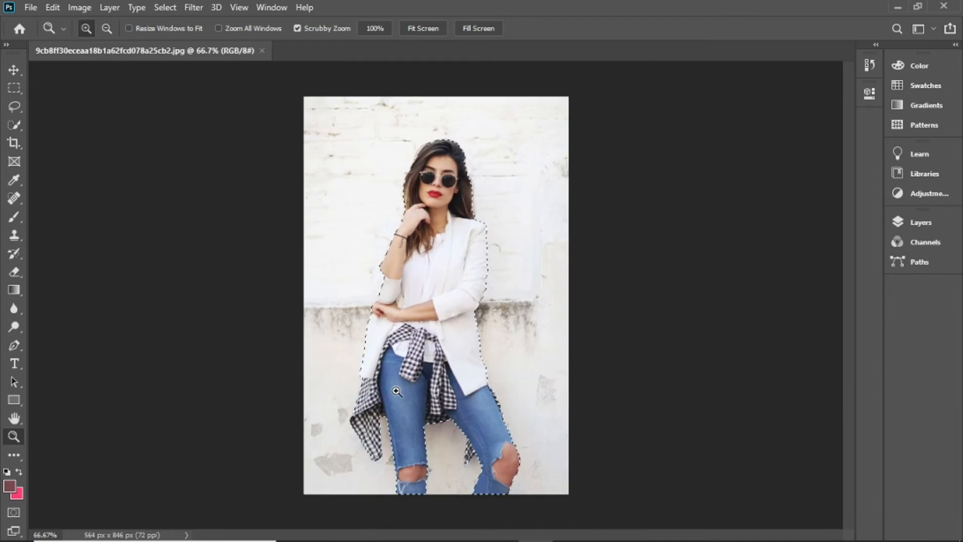
key("w")
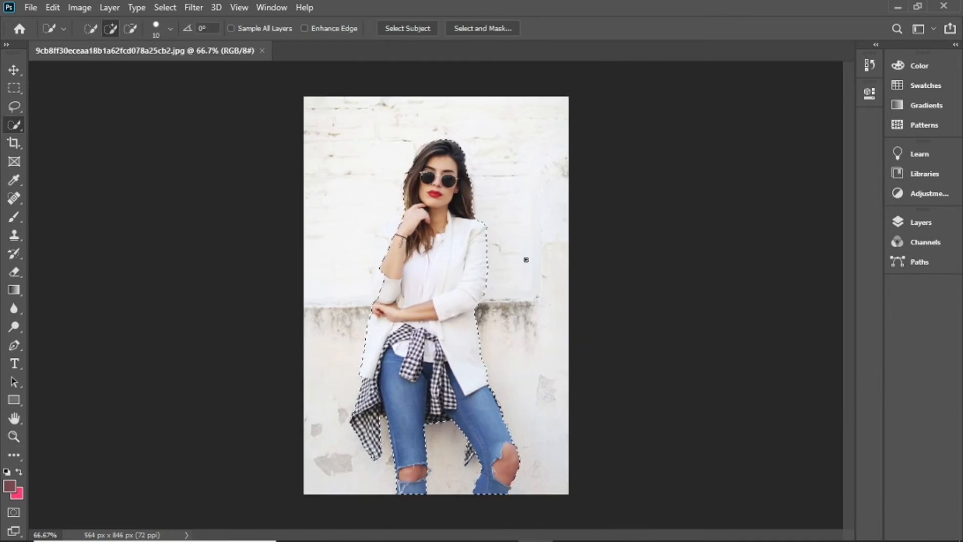
Check the selection in Quick Mask mode and add the missing edge of the bent arm's jacket sleeve
key("q")
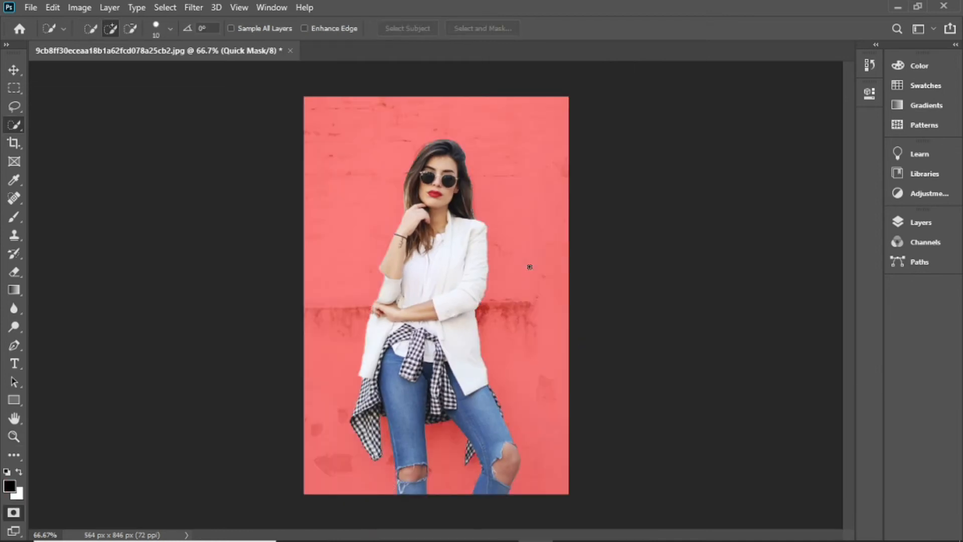
key("q")
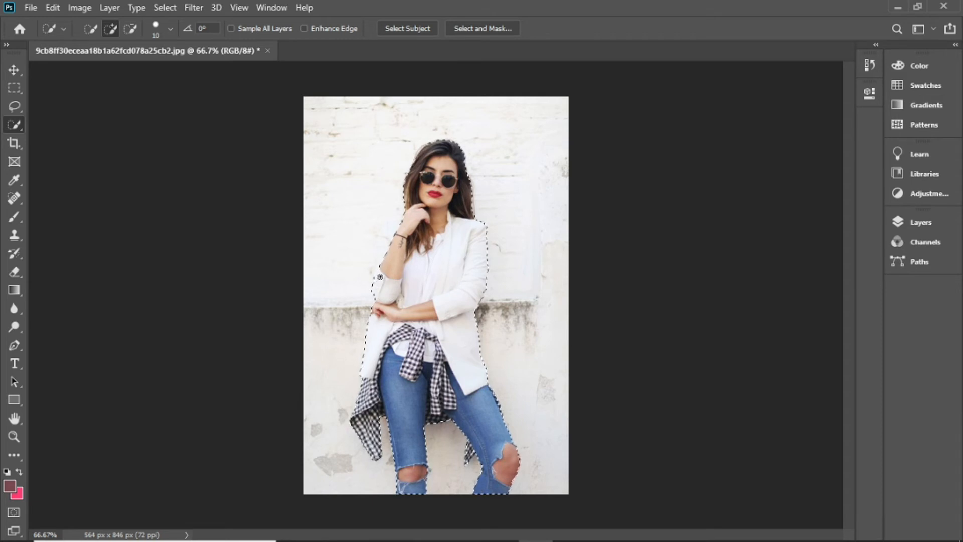
key("q")
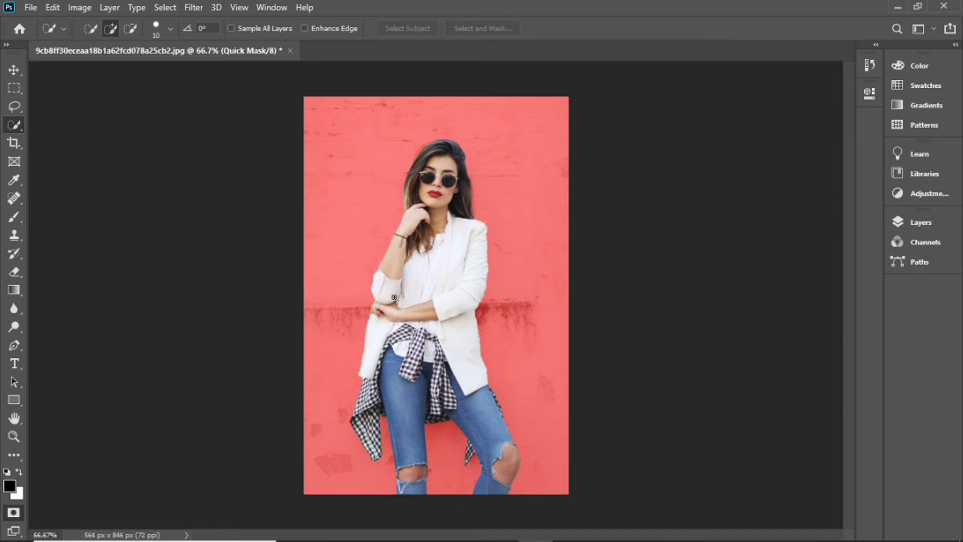
key("q")
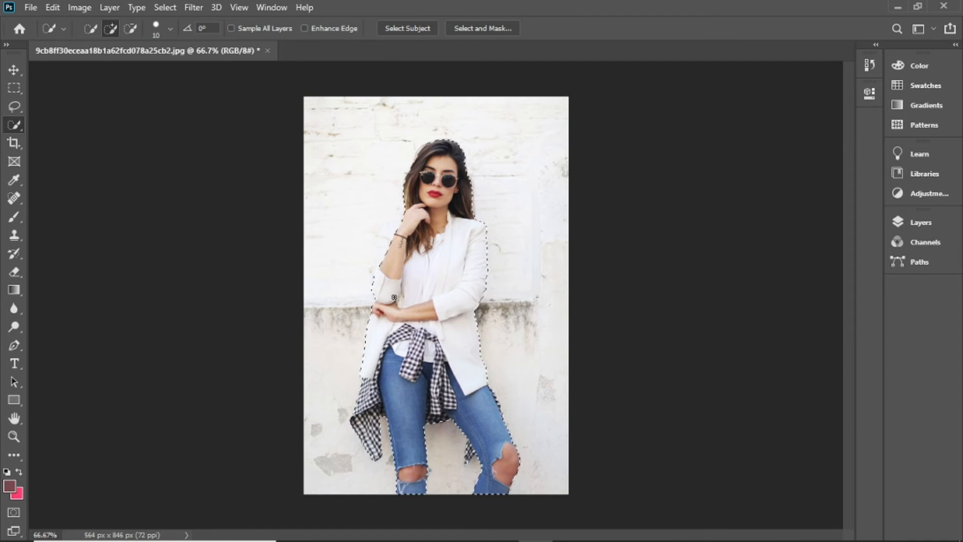
Open the selection in Select and Mask and set the view mode to Black & White
left_click(511, 28)
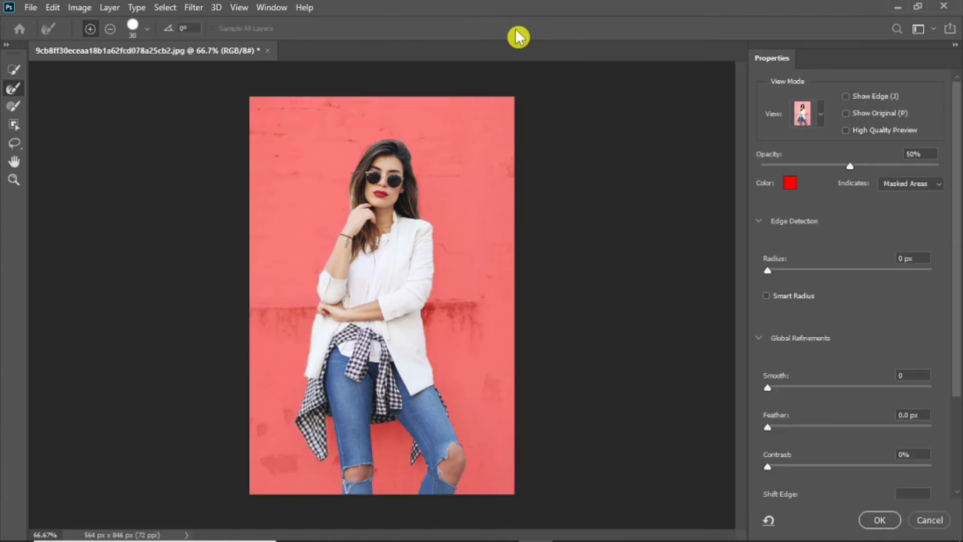
left_click(823, 114)
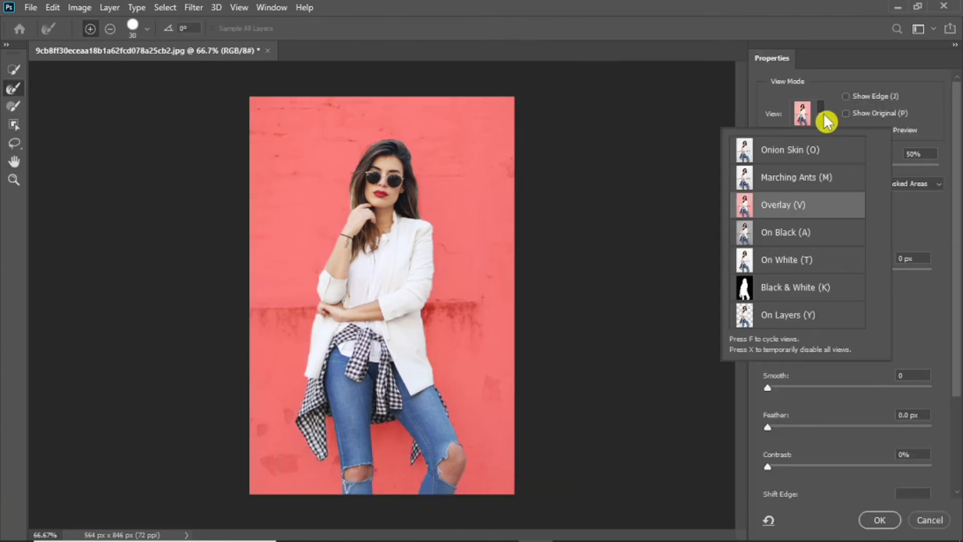
left_click(800, 296)
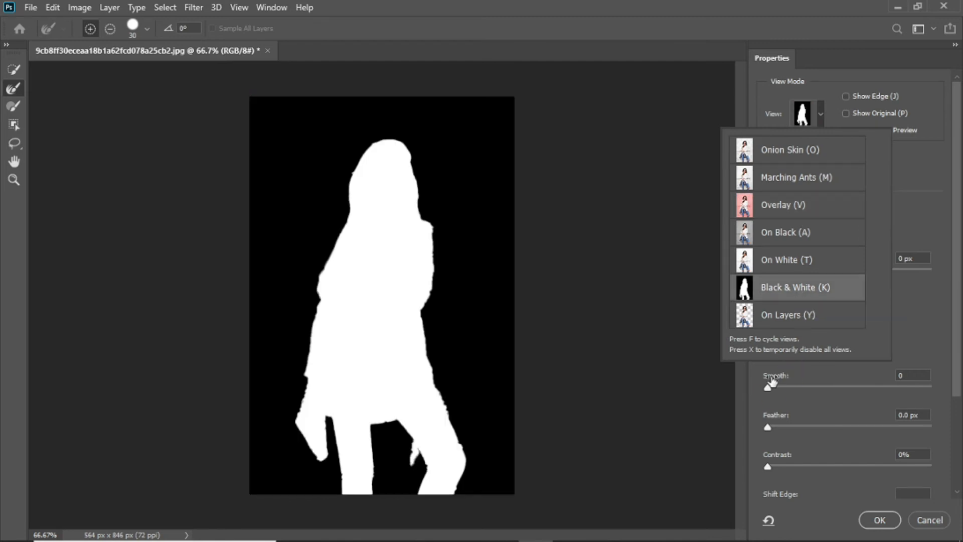
Refine the selection edges with Smooth at 19 and Contrast at 12%, and apply the refinement
left_click(770, 394)
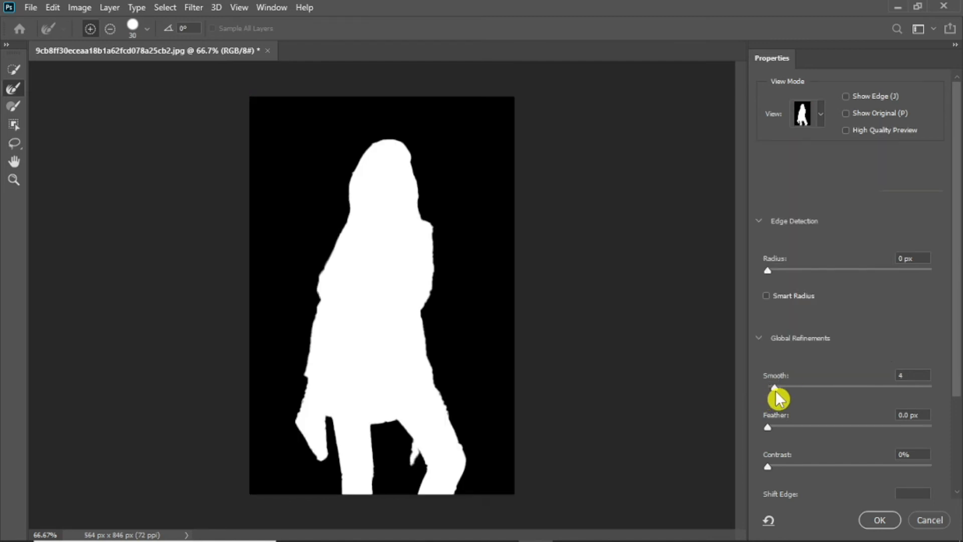
left_click_drag(775, 392, 802, 393)
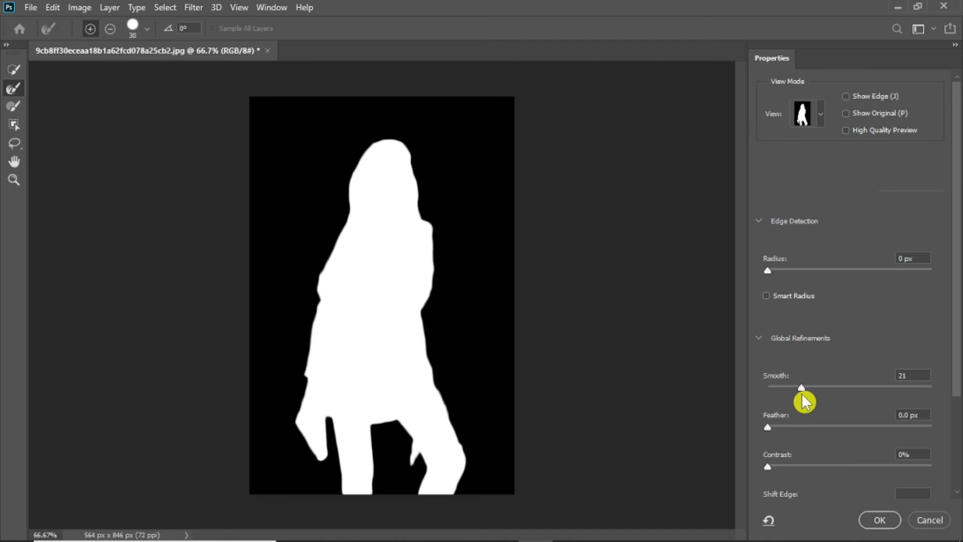
left_click_drag(799, 394, 799, 394)
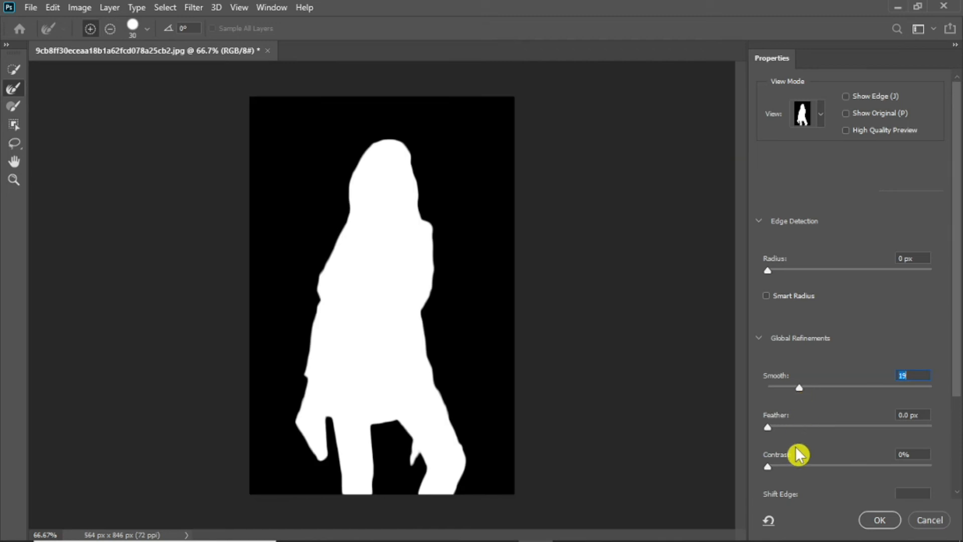
left_click_drag(768, 468, 786, 468)
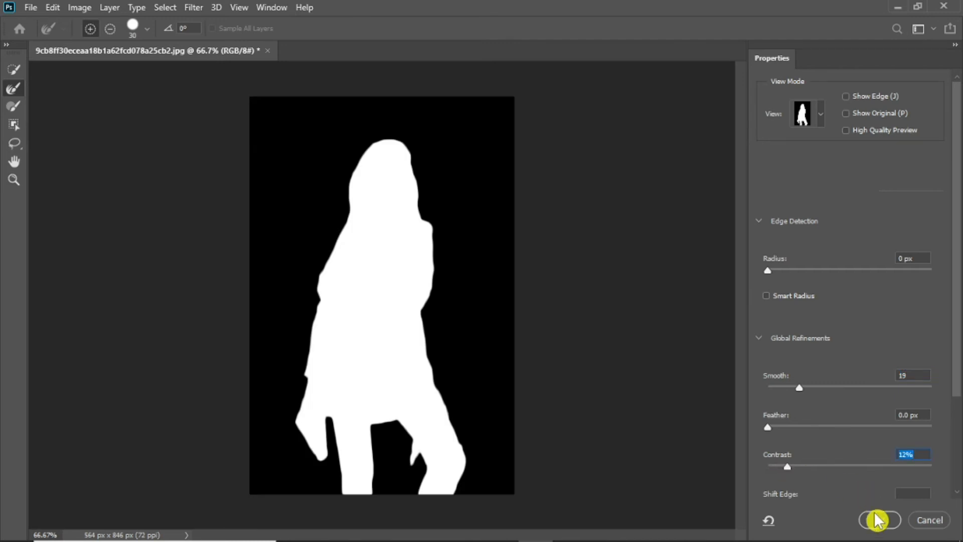
left_click(877, 518)
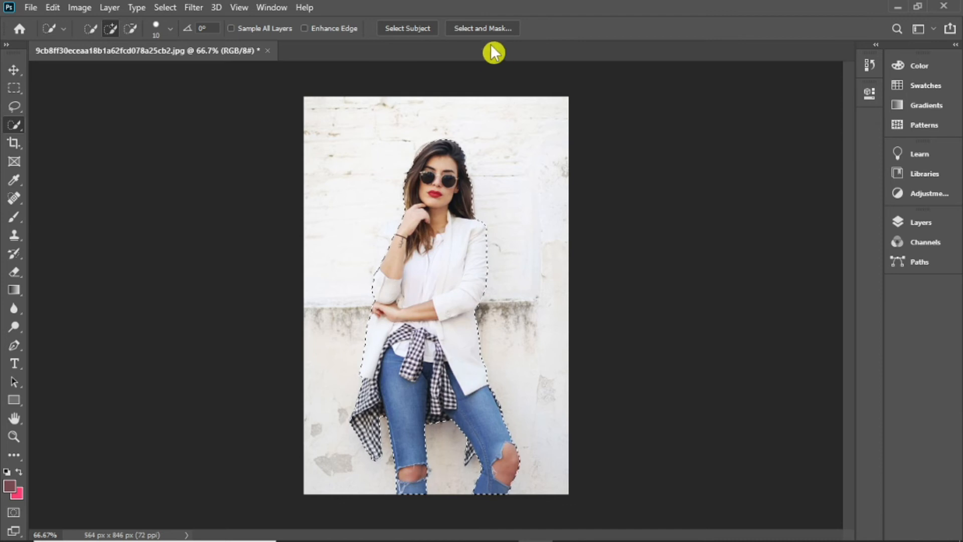
Reopen the selection in Select and Mask, set the view mode to Overlay, choose the Refine Edge Brush, and apply the selection
left_click(506, 28)
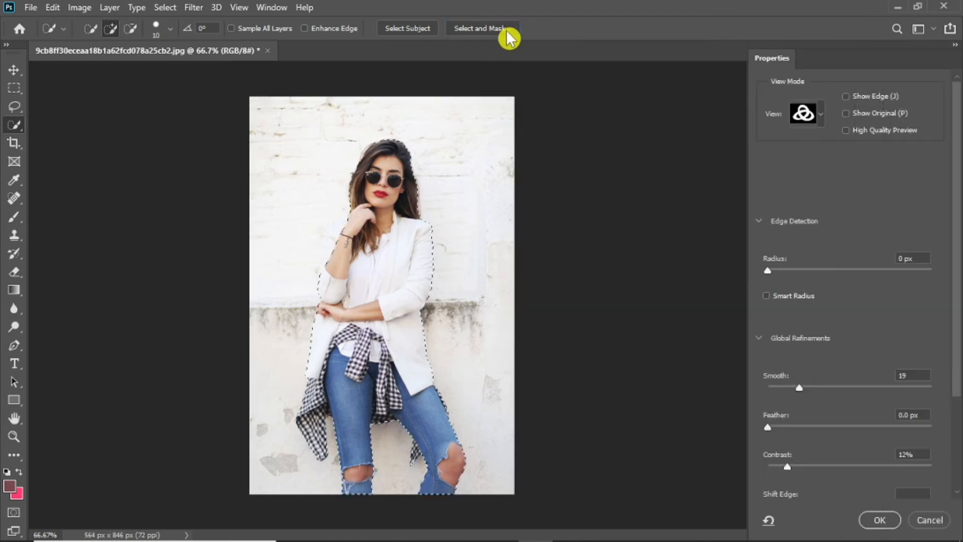
left_click(818, 117)
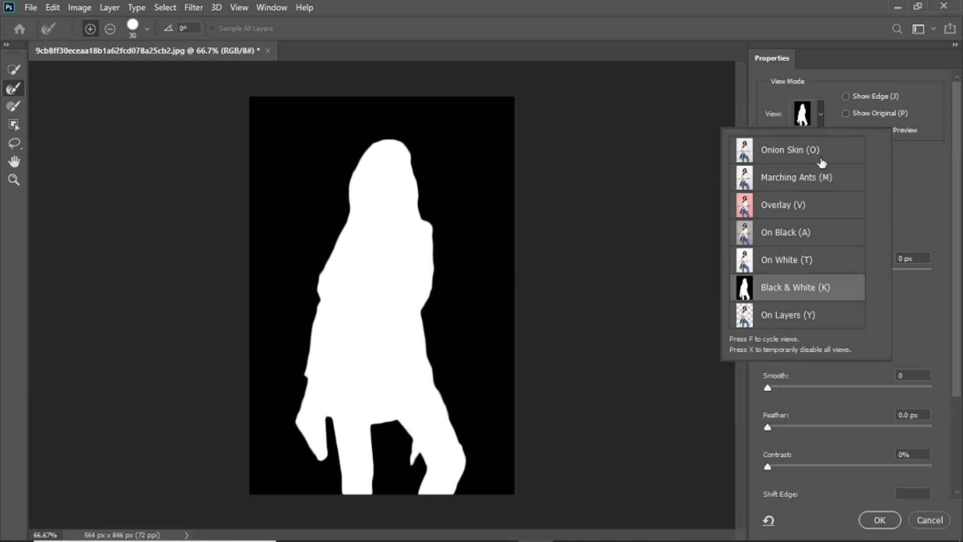
left_click(820, 212)
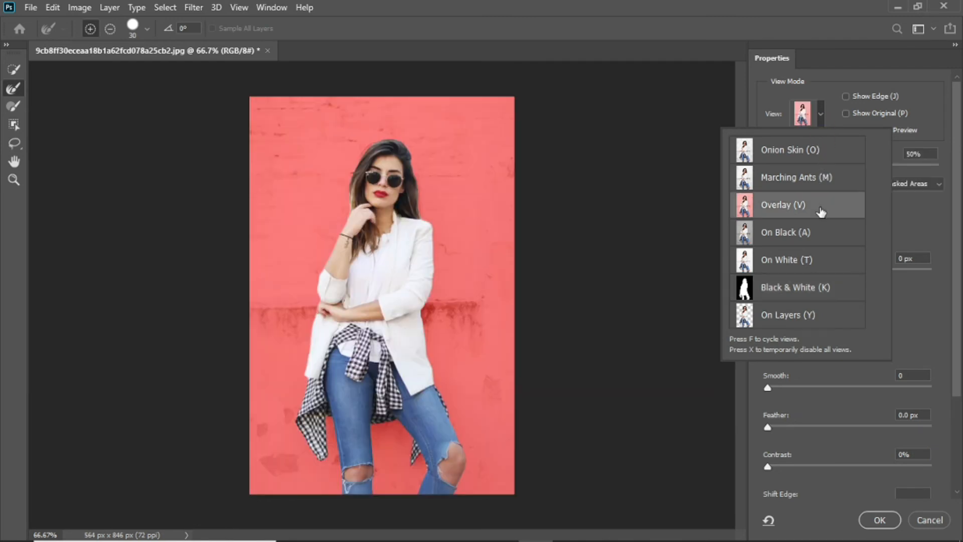
left_click(15, 99)
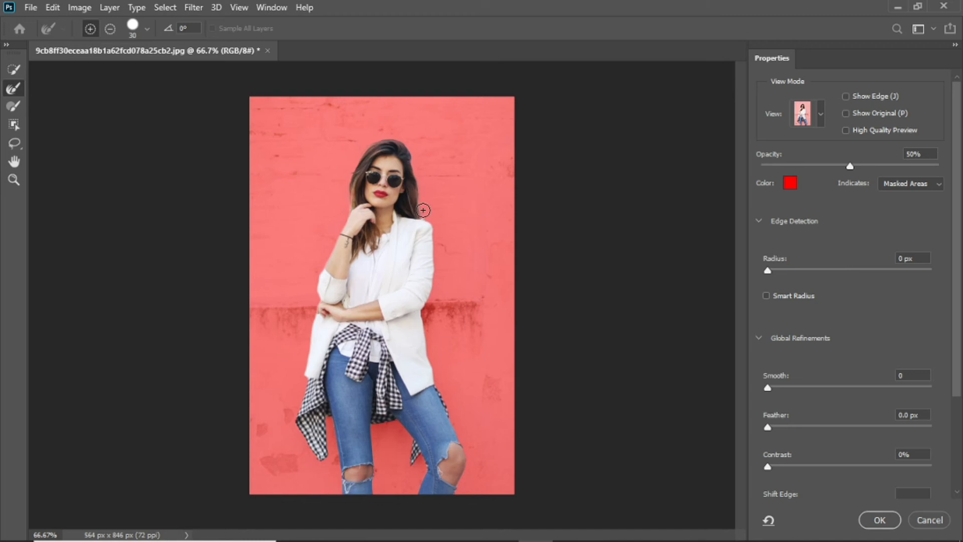
left_click(870, 520)
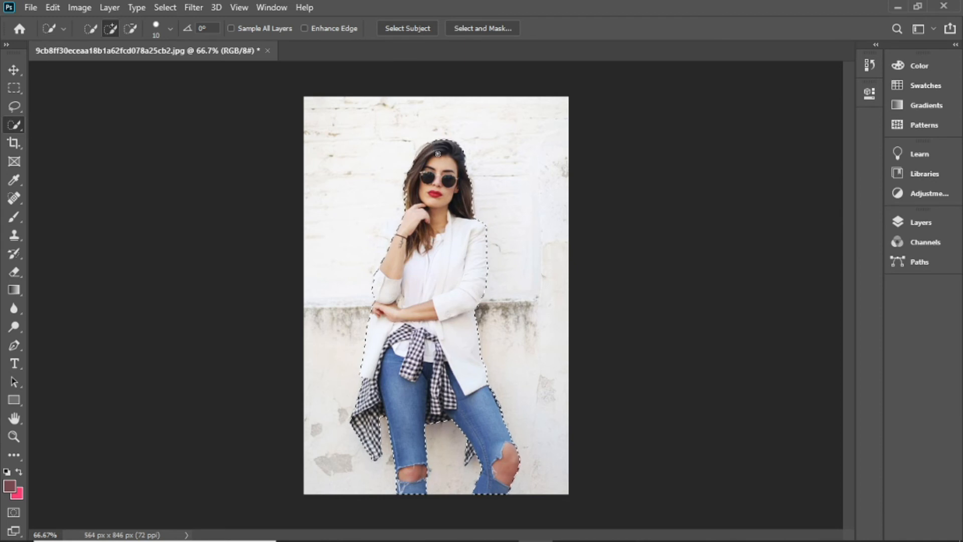
Unlock the Background layer and mask it with the selection to hide everything around the woman
left_click(917, 228)
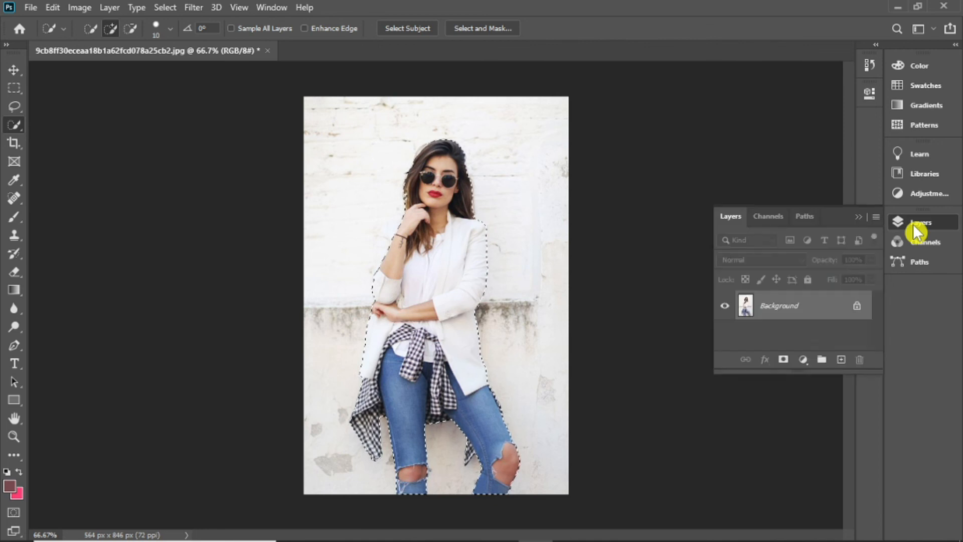
left_click(857, 307)
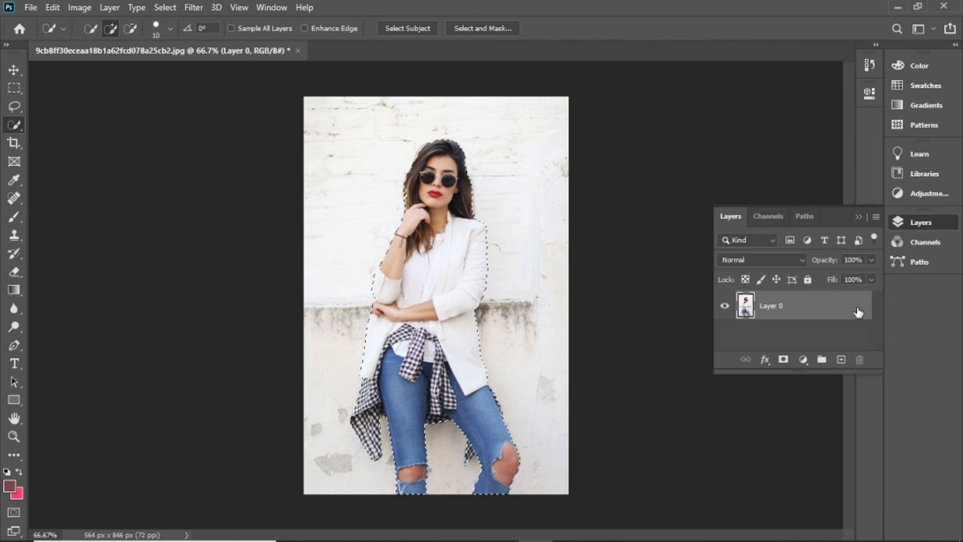
left_click(783, 364)
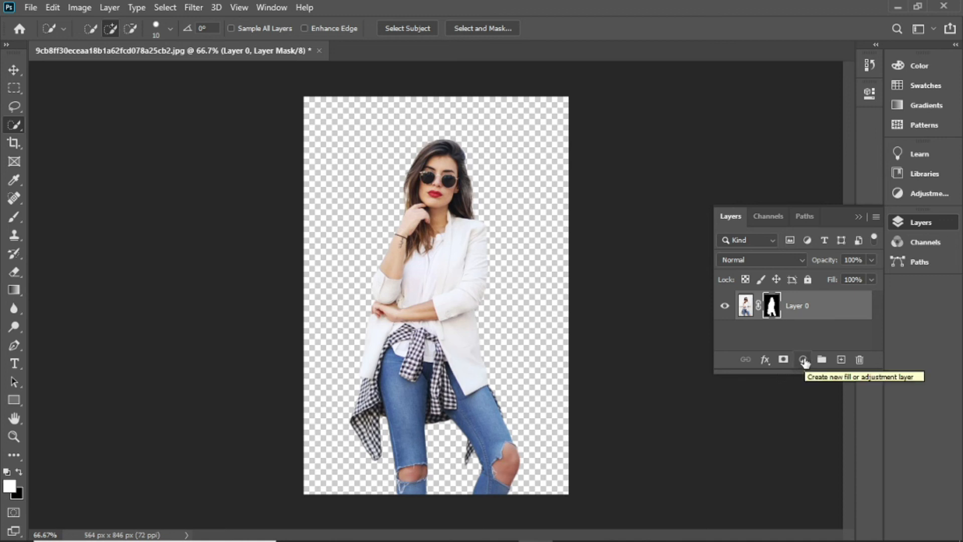
Add a Solid Color fill layer in yellow #fdff56 and place it below the masked photo layer
left_click(804, 359)
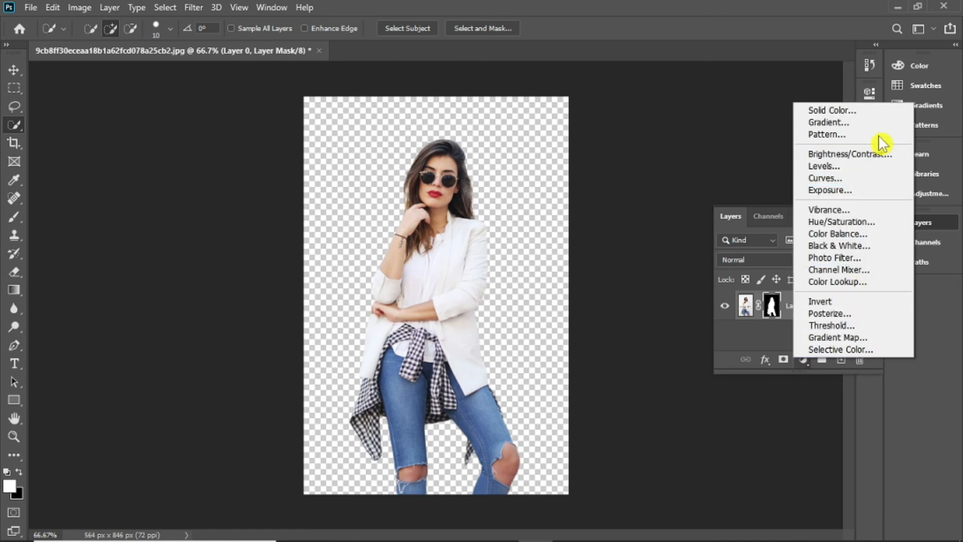
left_click(873, 109)
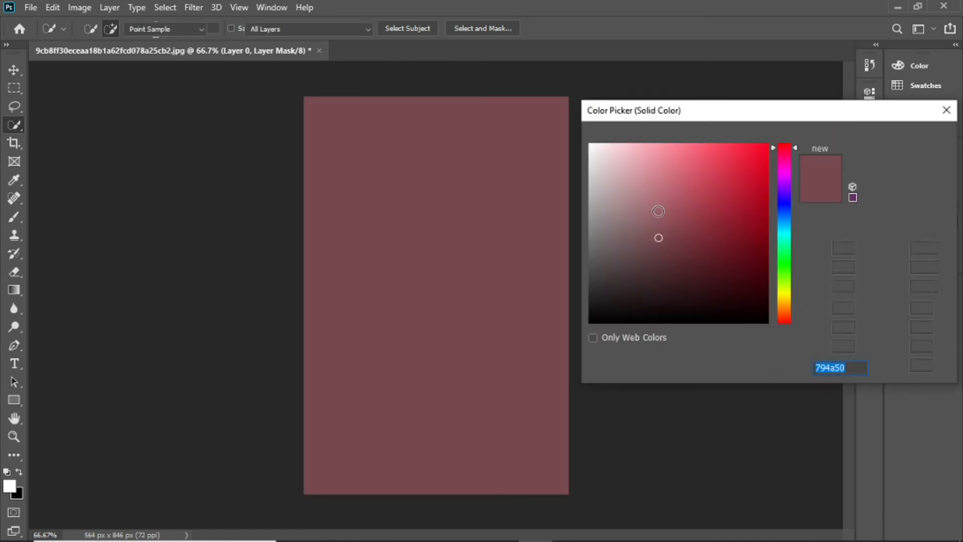
mouse_move(659, 238)
left_mouse_down()
mouse_move(702, 212)
mouse_move(725, 144)
left_mouse_up()
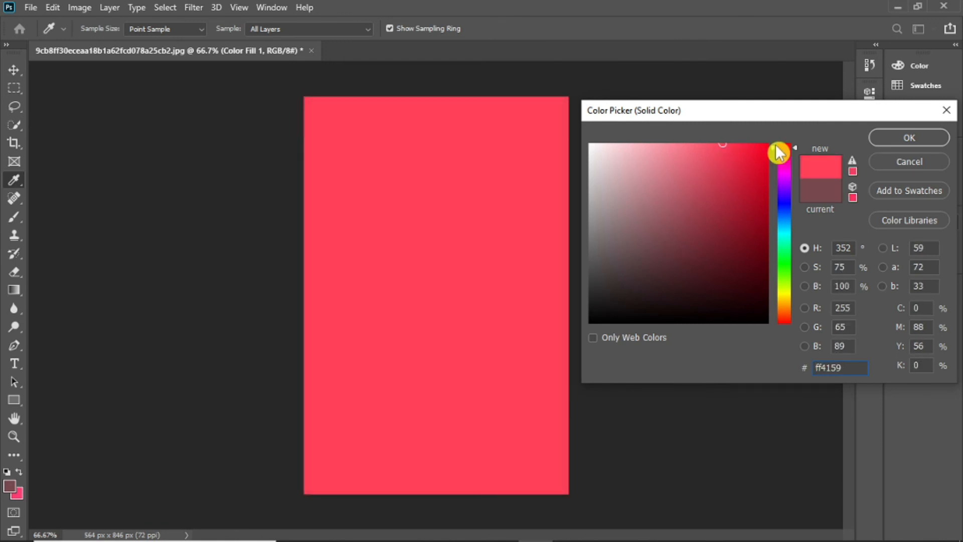
left_click_drag(795, 148, 798, 300)
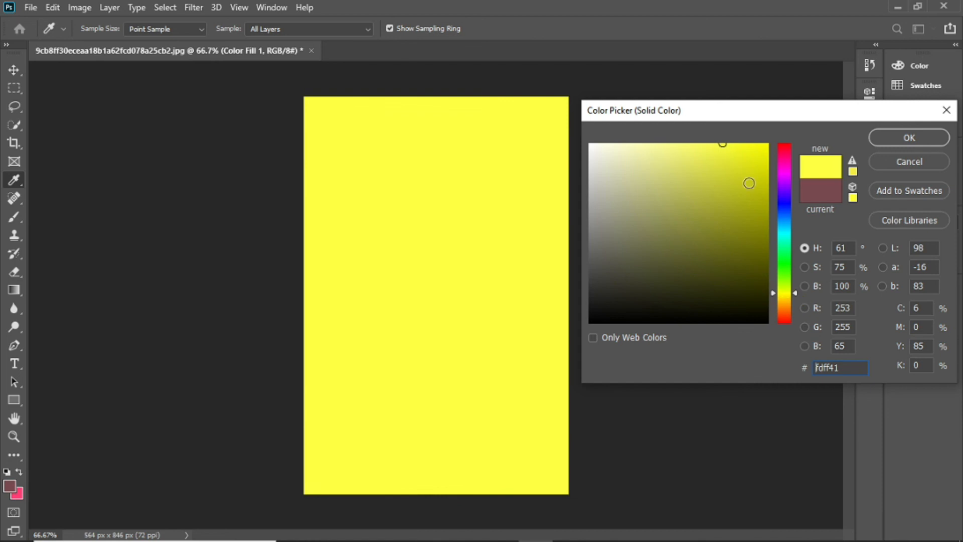
left_click_drag(724, 145, 707, 144)
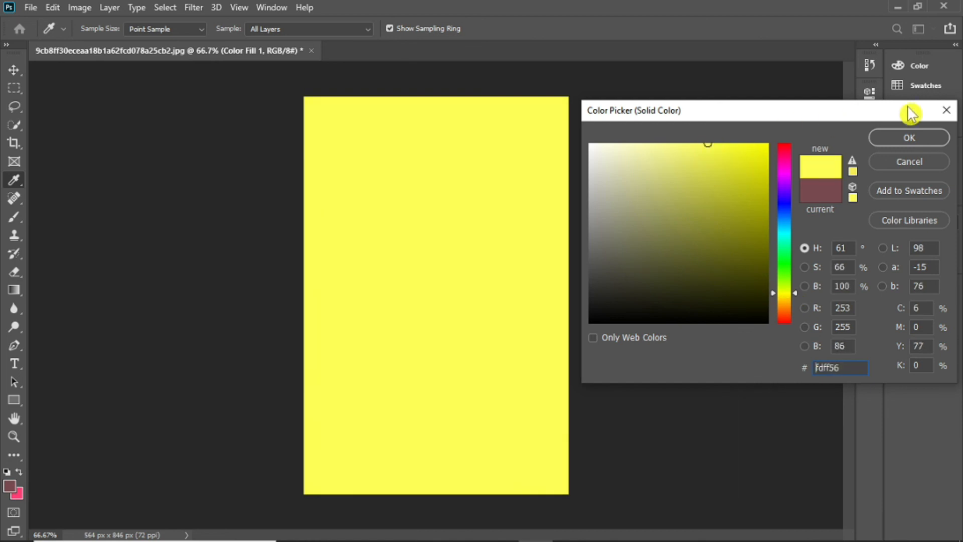
left_click(909, 141)
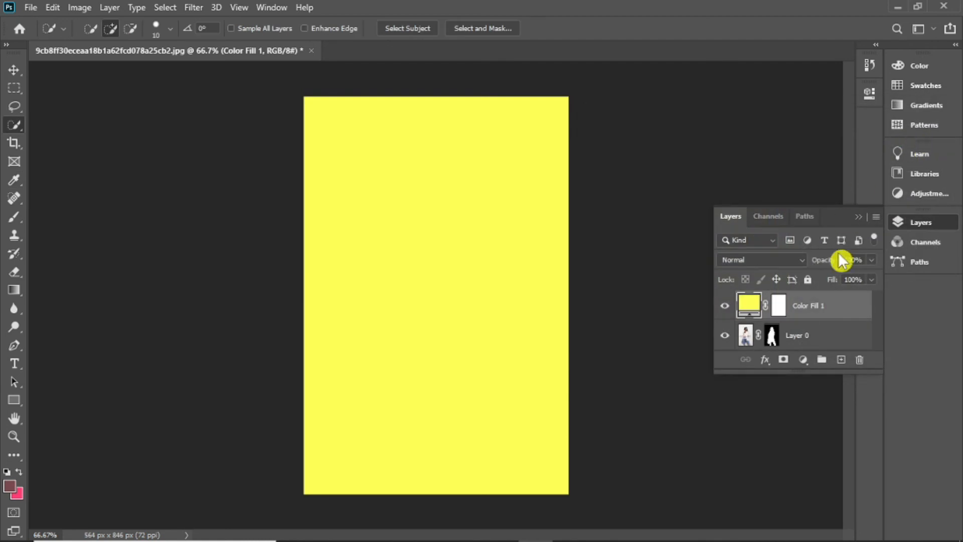
left_click_drag(825, 307, 822, 341)
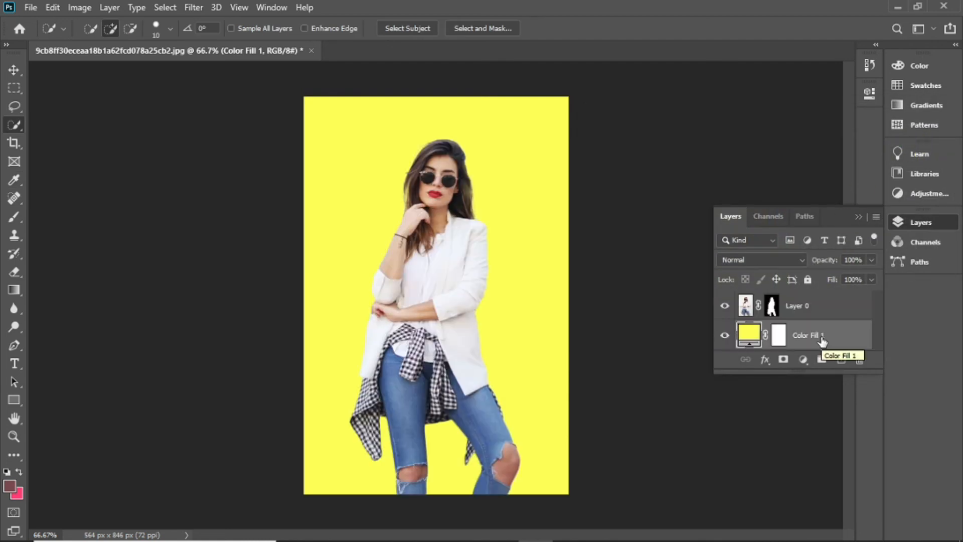
Change the fill layer's color to yellow #fdff41, collapse the layer list, and switch to the Move tool
double_click(751, 332)
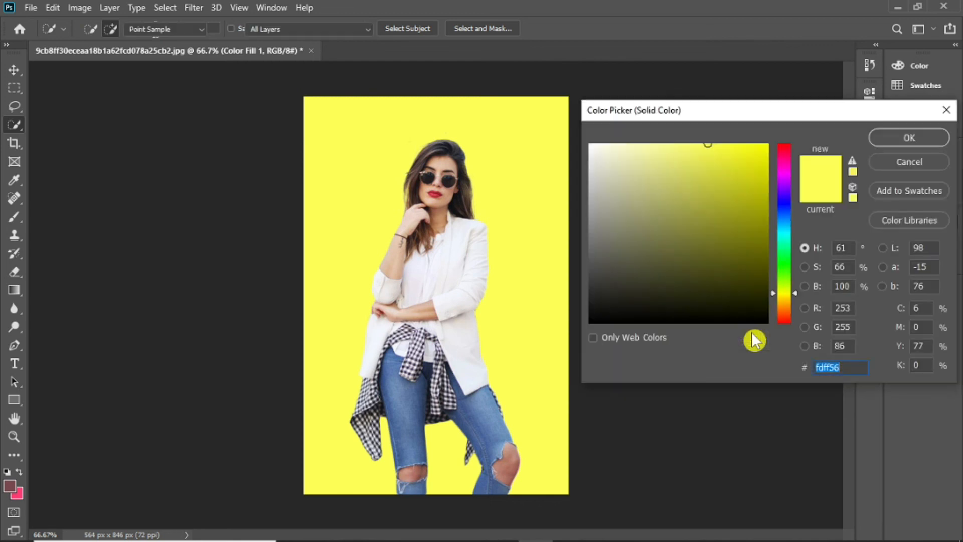
left_click(797, 296)
left_click(794, 293)
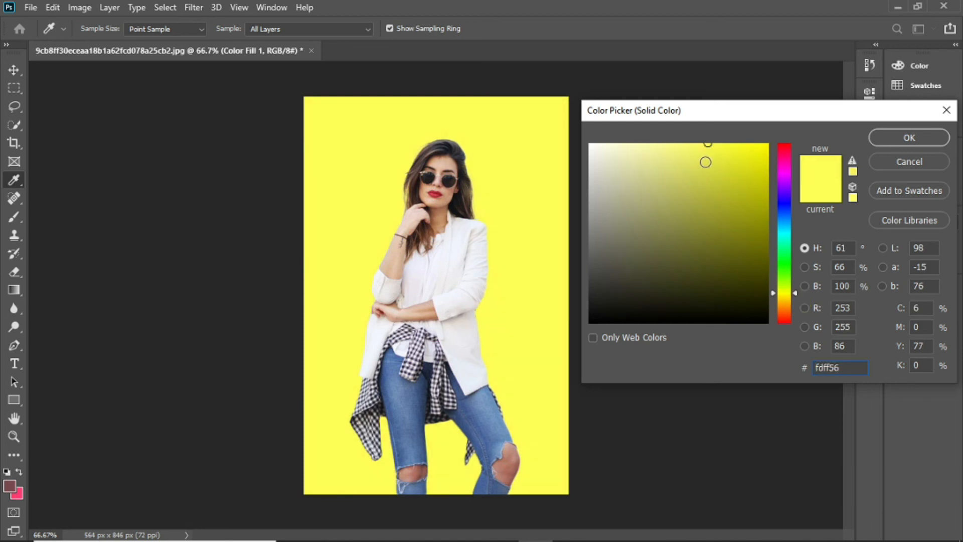
left_click(711, 146)
left_click_drag(716, 145, 722, 140)
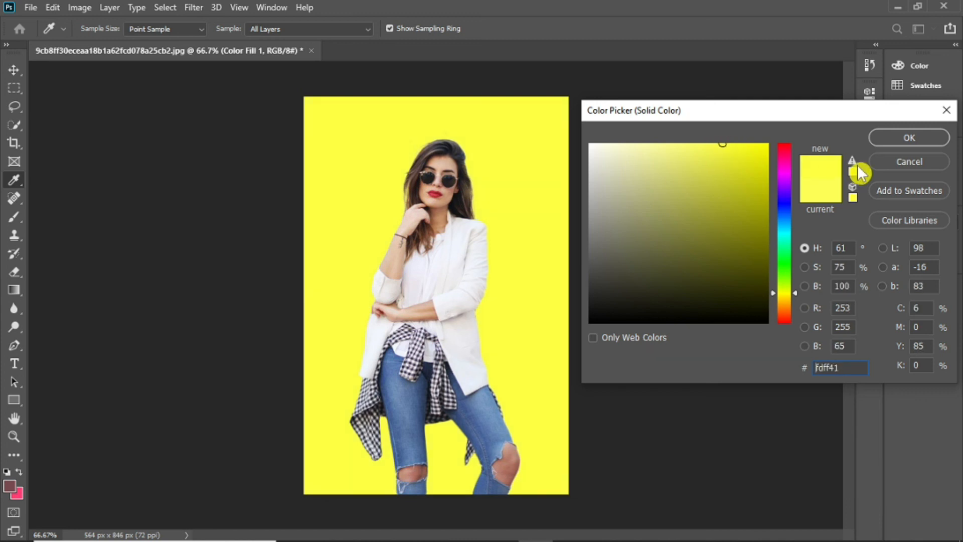
left_click(888, 137)
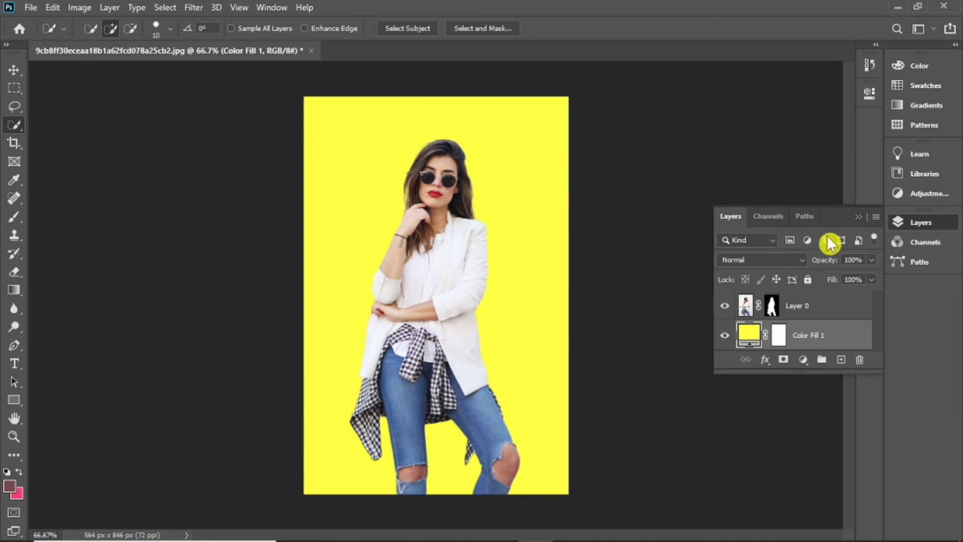
left_click(856, 217)
left_click(14, 70)
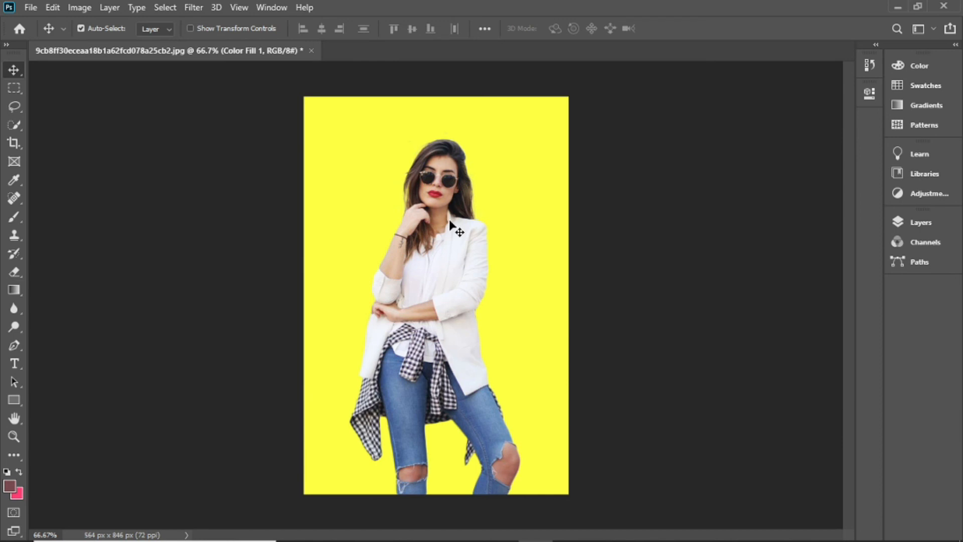